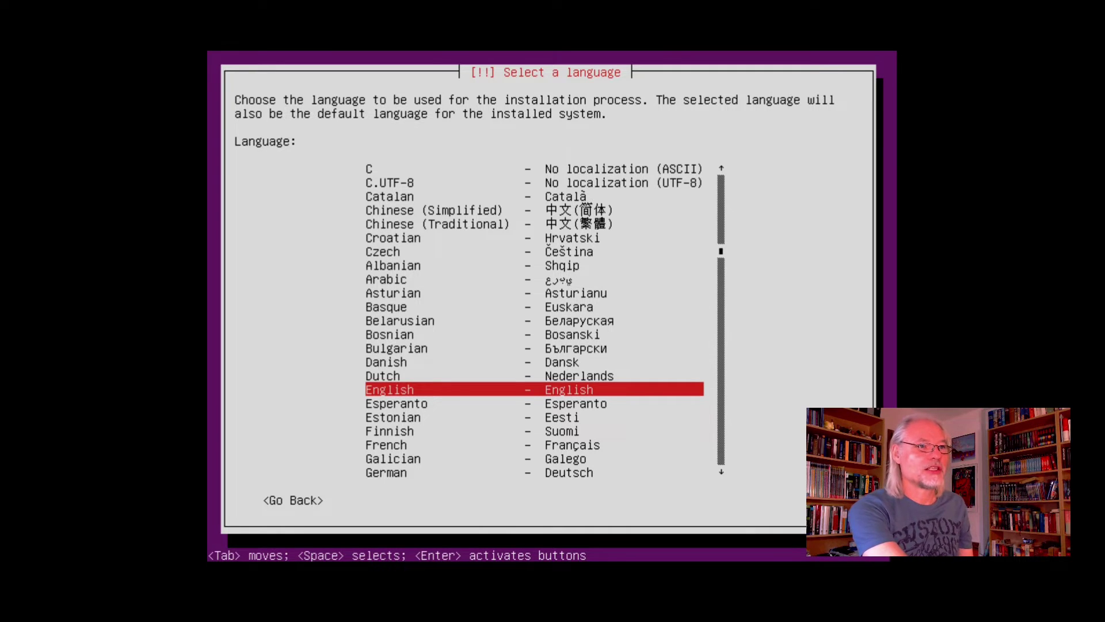
Accept United States as the location, skip keyboard detection, pick the layout, and keep hostname localhost.
{"action": "key", "text": "Return"}
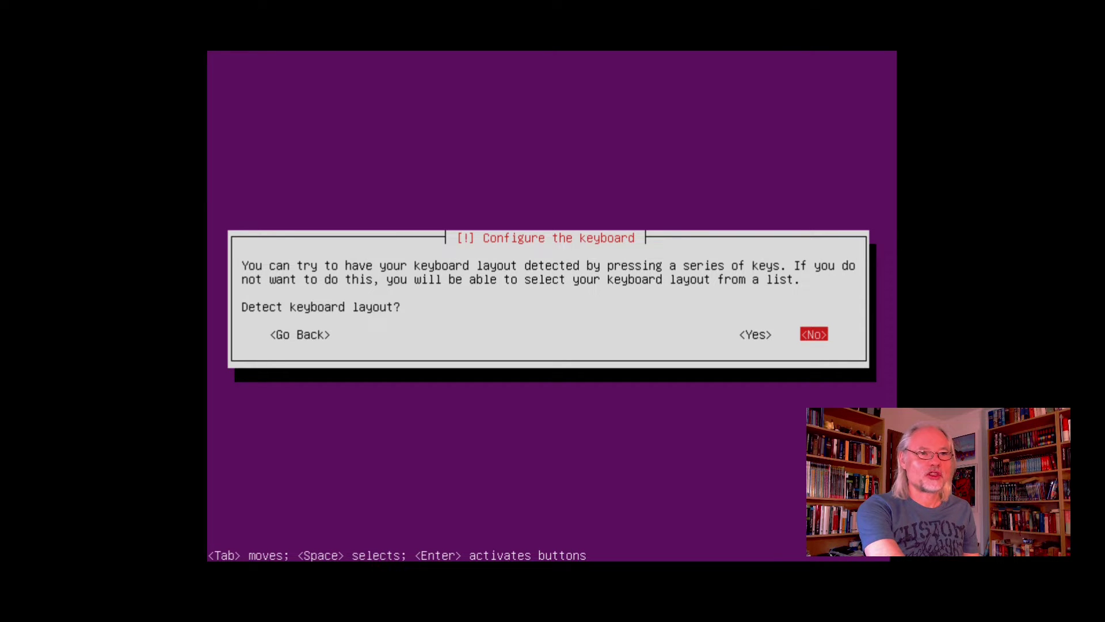
{"action": "key", "text": "Return"}
{"action": "key", "text": "Down"}
{"action": "key", "text": "Down"}
{"action": "key", "text": "Down"}
{"action": "key", "text": "Down"}
{"action": "key", "text": "Down"}
{"action": "key", "text": "Down"}
{"action": "key", "text": "Down"}
{"action": "key", "text": "Down"}
{"action": "key", "text": "Down"}
{"action": "key", "text": "Down"}
{"action": "key", "text": "Down"}
{"action": "key", "text": "Down"}
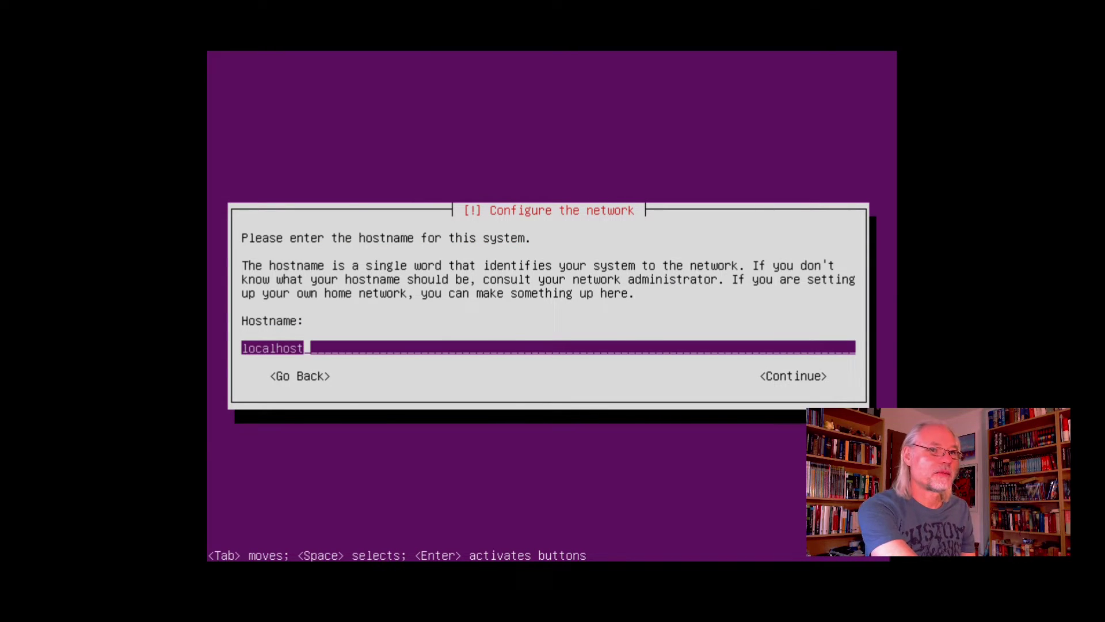
{"action": "key", "text": "Tab"}
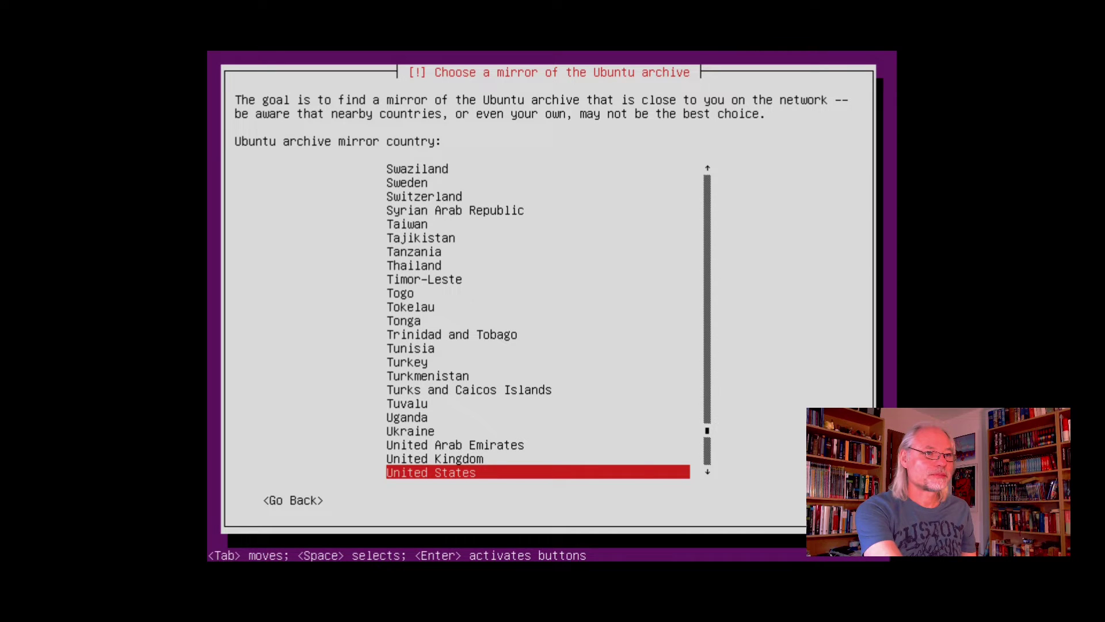
Choose Germany's de.archive.ubuntu.com archive mirror and leave the HTTP proxy empty.
{"action": "key", "text": "Up"}
{"action": "key", "text": "Up"}
{"action": "key", "text": "Up"}
{"action": "key", "text": "Up"}
{"action": "key", "text": "Up"}
{"action": "key", "text": "Up"}
{"action": "key", "text": "Up"}
{"action": "key", "text": "Up"}
{"action": "key", "text": "Up"}
{"action": "key", "text": "Up"}
{"action": "key", "text": "Up"}
{"action": "key", "text": "Up"}
{"action": "key", "text": "Up"}
{"action": "key", "text": "Up"}
{"action": "key", "text": "Up"}
{"action": "key", "text": "Up"}
{"action": "key", "text": "Up"}
{"action": "key", "text": "Up"}
{"action": "key", "text": "Up"}
{"action": "key", "text": "Up"}
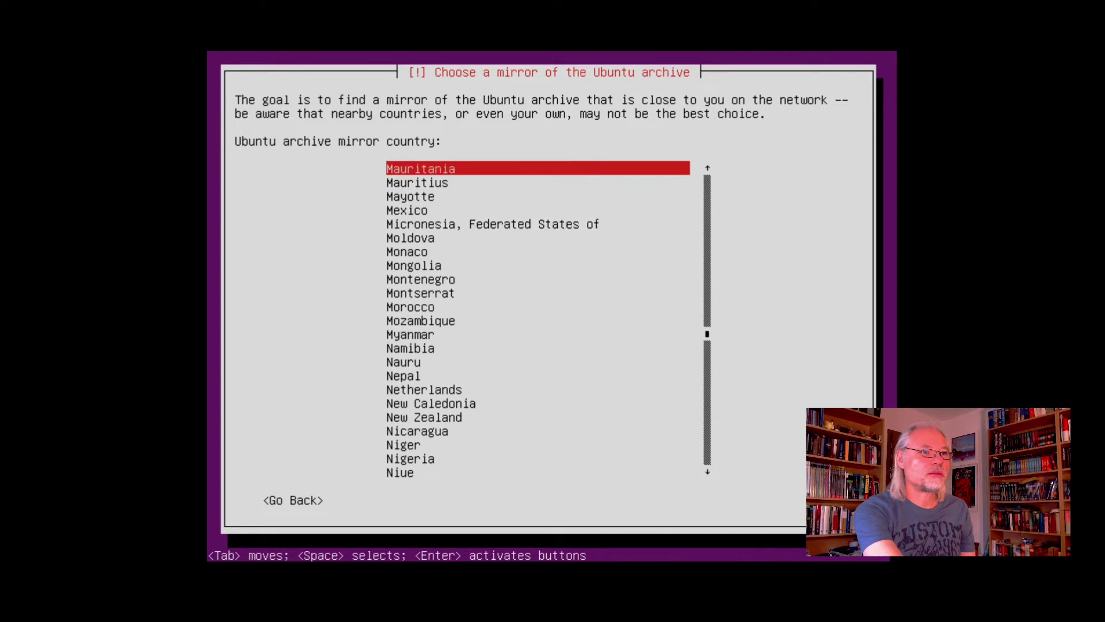
{"action": "key", "text": "Up"}
{"action": "key", "text": "Up"}
{"action": "key", "text": "Up"}
{"action": "key", "text": "Up"}
{"action": "key", "text": "Up"}
{"action": "key", "text": "Up"}
{"action": "key", "text": "Up"}
{"action": "key", "text": "Up"}
{"action": "key", "text": "Up"}
{"action": "key", "text": "Up"}
{"action": "key", "text": "Up"}
{"action": "key", "text": "Up"}
{"action": "key", "text": "Up"}
{"action": "key", "text": "Up"}
{"action": "key", "text": "Up"}
{"action": "key", "text": "Up"}
{"action": "key", "text": "Up"}
{"action": "key", "text": "Up"}
{"action": "key", "text": "Up"}
{"action": "key", "text": "Up"}
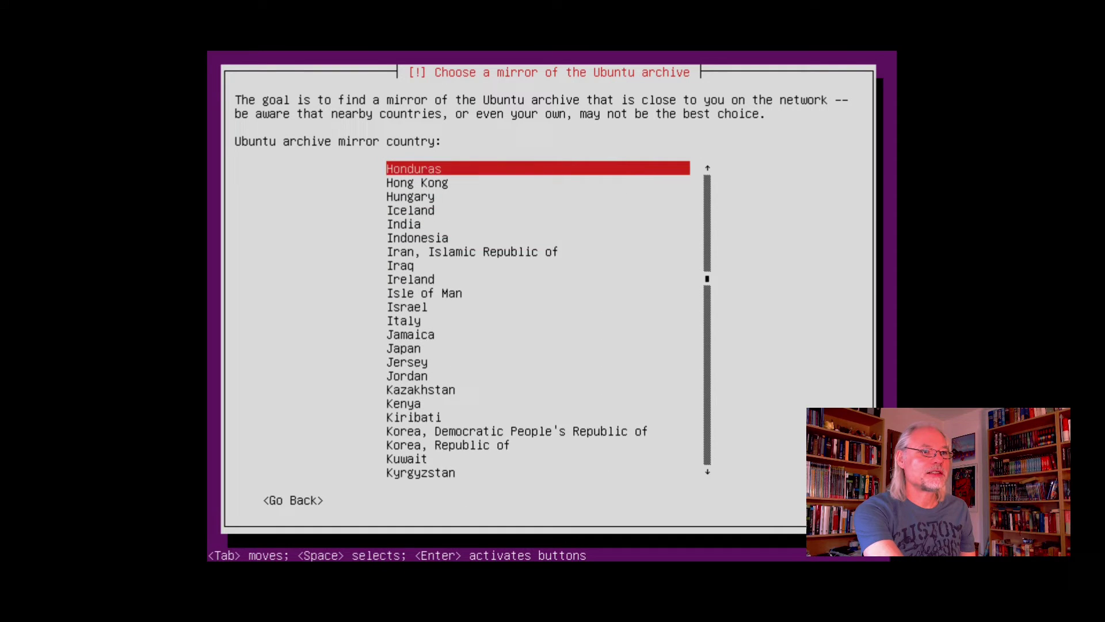
{"action": "key", "text": "Up"}
{"action": "key", "text": "Up"}
{"action": "key", "text": "Up"}
{"action": "key", "text": "Up"}
{"action": "key", "text": "Up"}
{"action": "key", "text": "Up"}
{"action": "key", "text": "Up"}
{"action": "key", "text": "Up"}
{"action": "key", "text": "Up"}
{"action": "key", "text": "Up"}
{"action": "key", "text": "Up"}
{"action": "key", "text": "Up"}
{"action": "key", "text": "Up"}
{"action": "key", "text": "Up"}
{"action": "key", "text": "Up"}
{"action": "key", "text": "Up"}
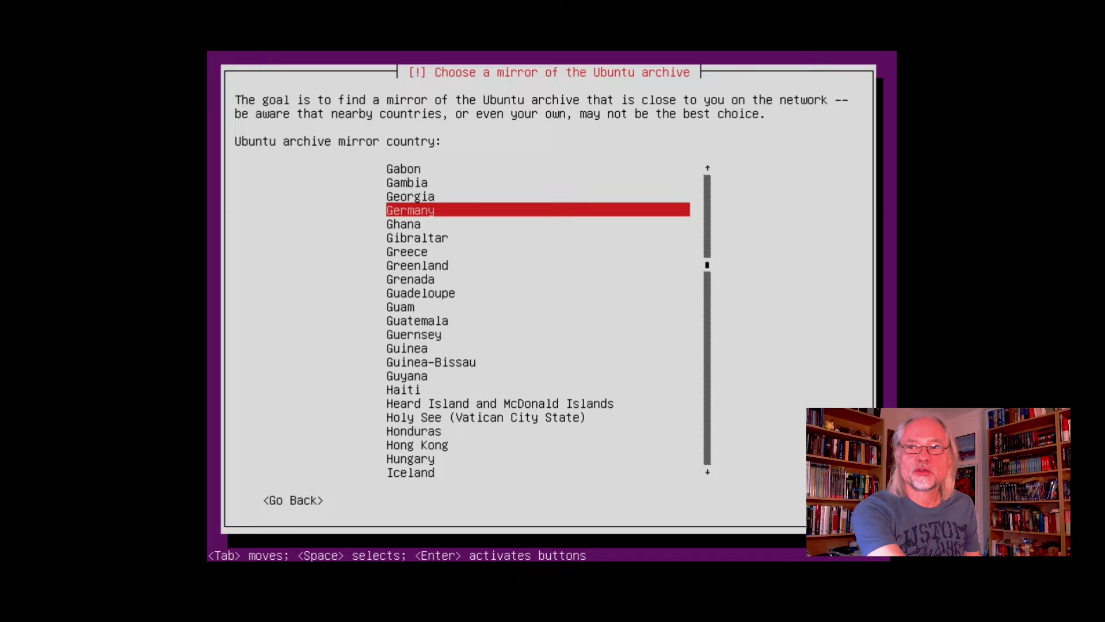
{"action": "key", "text": "Return"}
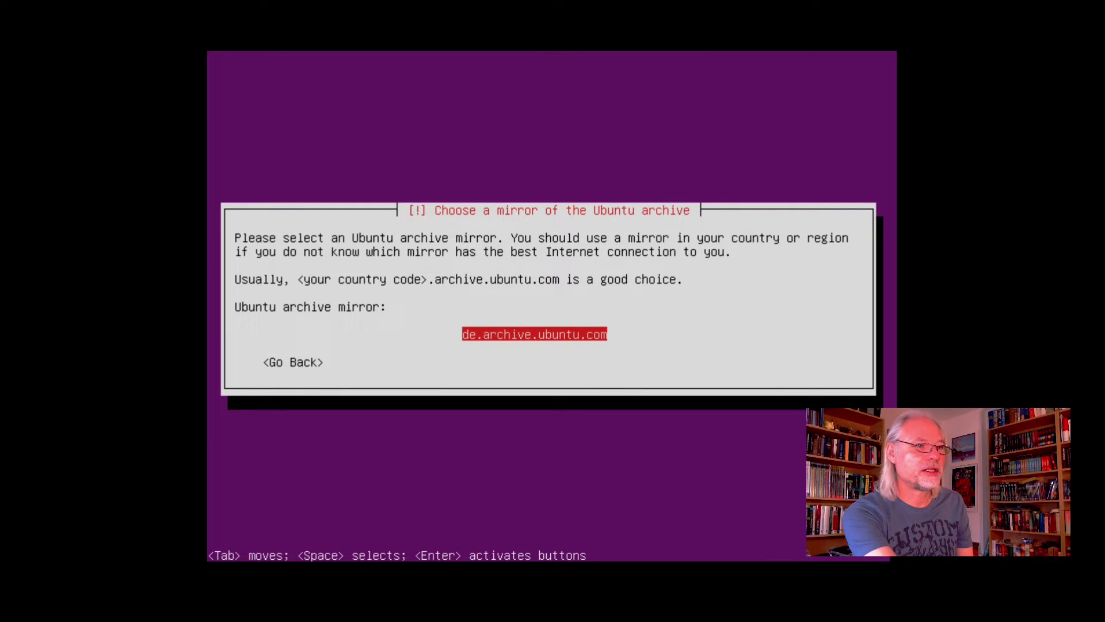
{"action": "key", "text": "Return"}
{"action": "key", "text": "Tab"}
{"action": "key", "text": "Return"}
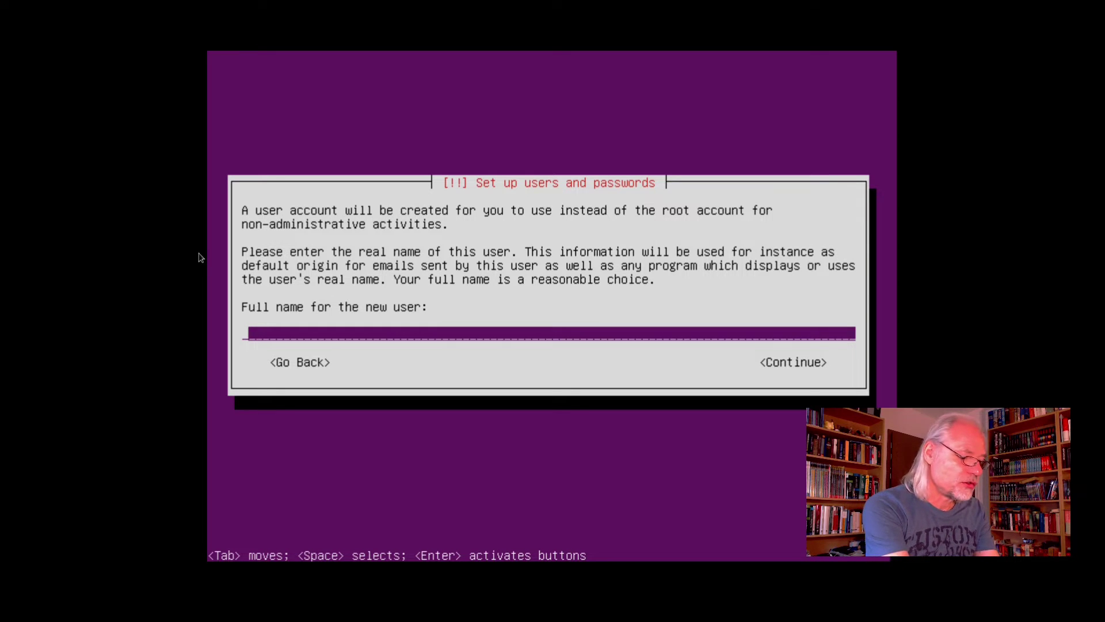
Enter the new user's full name and accept the suggested username.
{"action": "type", "text": "joe"}
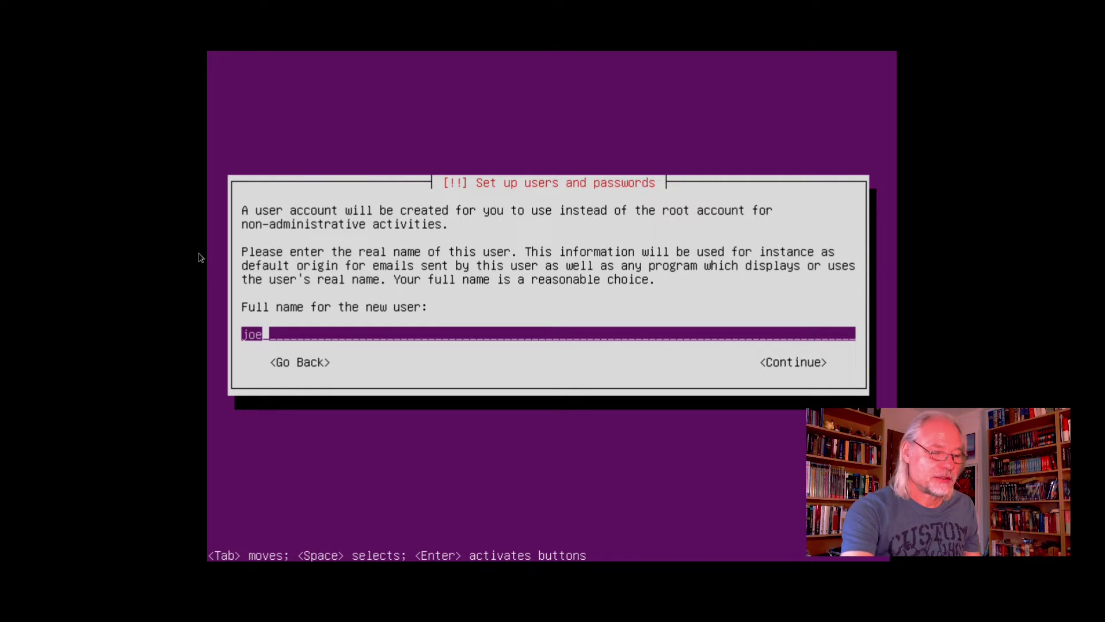
{"action": "key", "text": "Tab"}
{"action": "key", "text": "Return"}
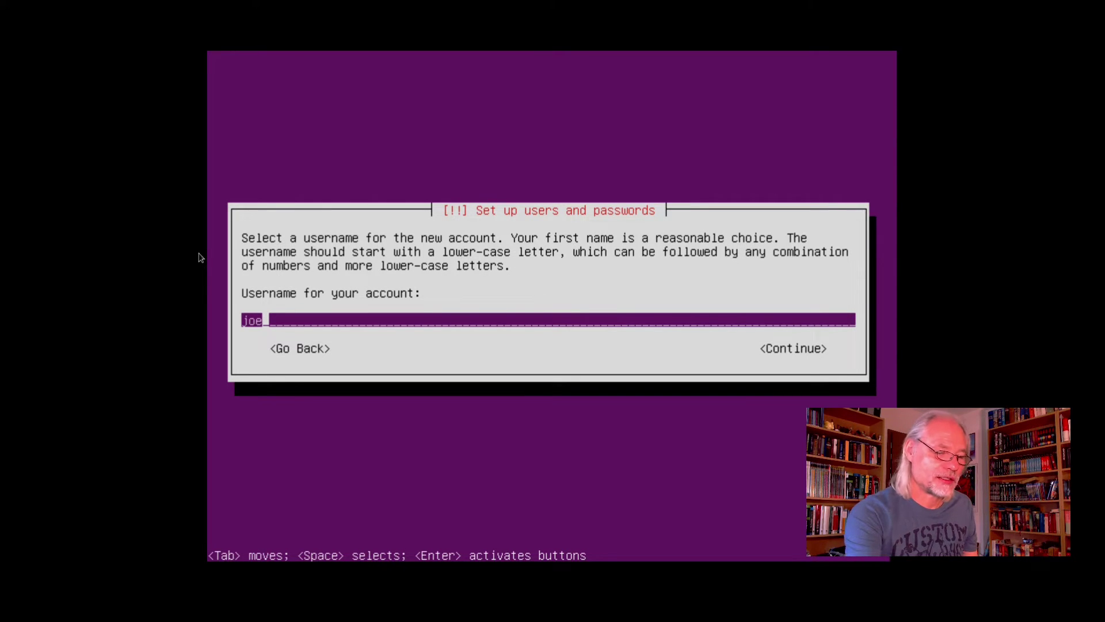
{"action": "key", "text": "Tab"}
{"action": "key", "text": "Return"}
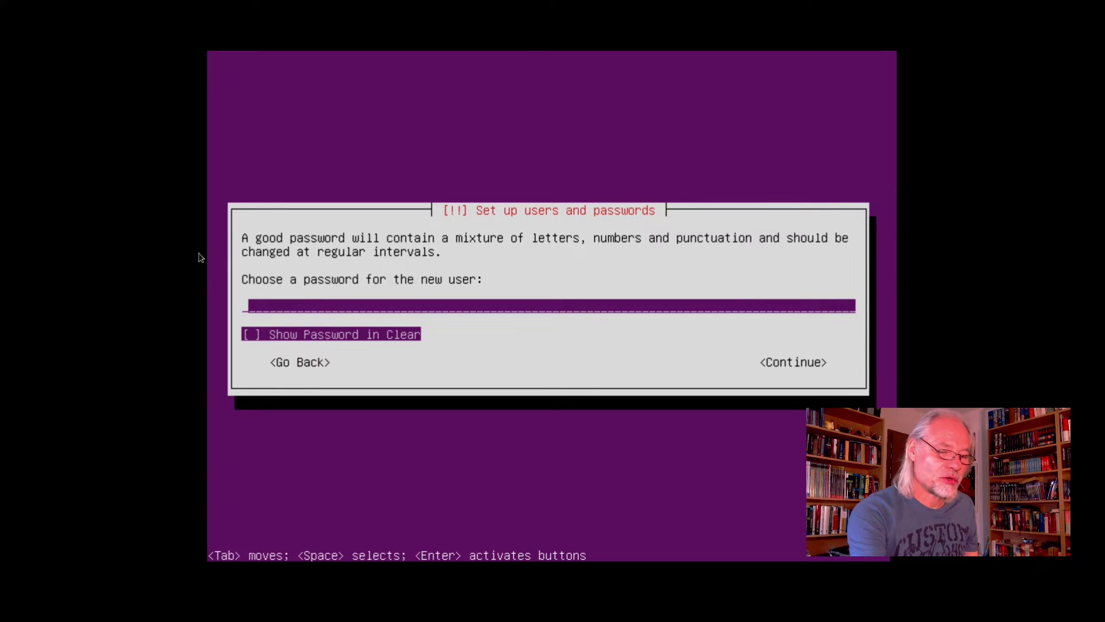
Set the account password and re-enter it to confirm.
{"action": "type", "text": "*****"}
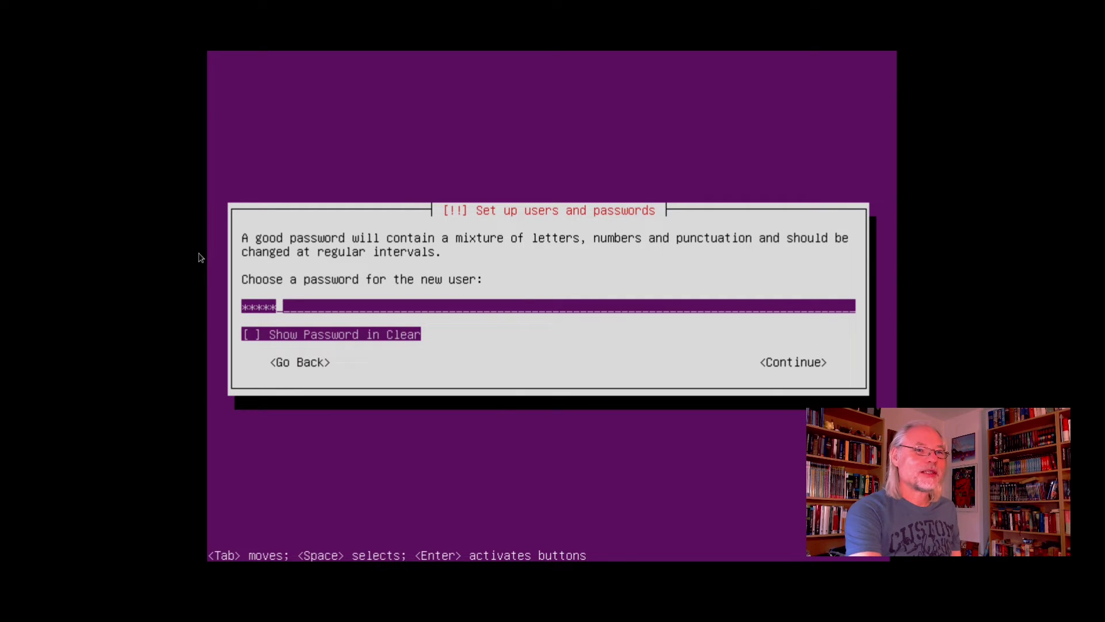
{"action": "key", "text": "Tab"}
{"action": "key", "text": "Tab"}
{"action": "key", "text": "Return"}
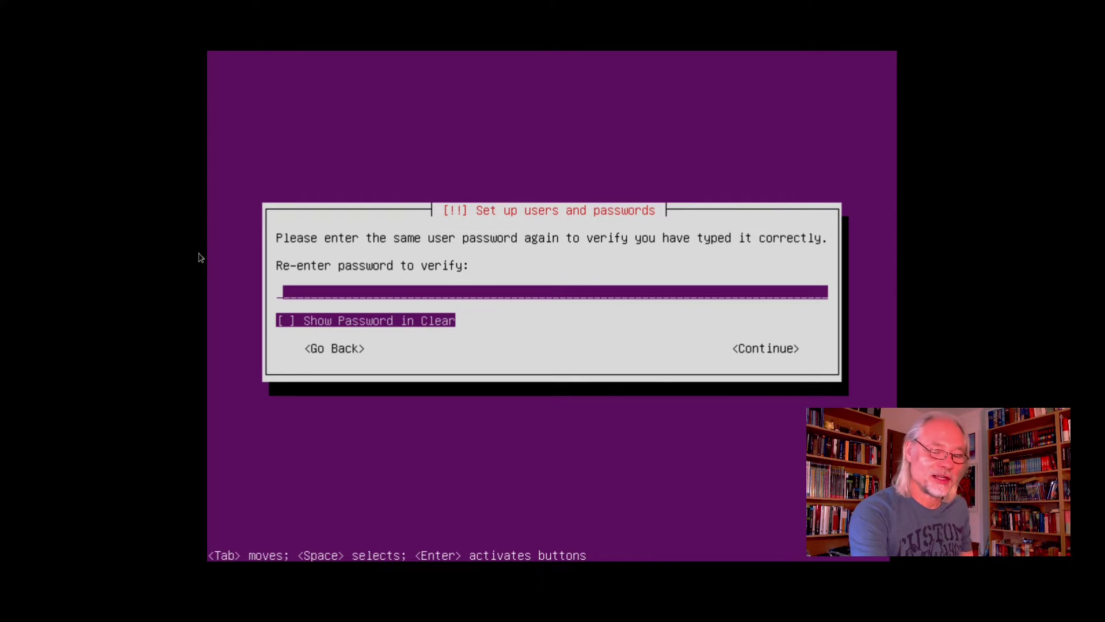
{"action": "type", "text": "*****"}
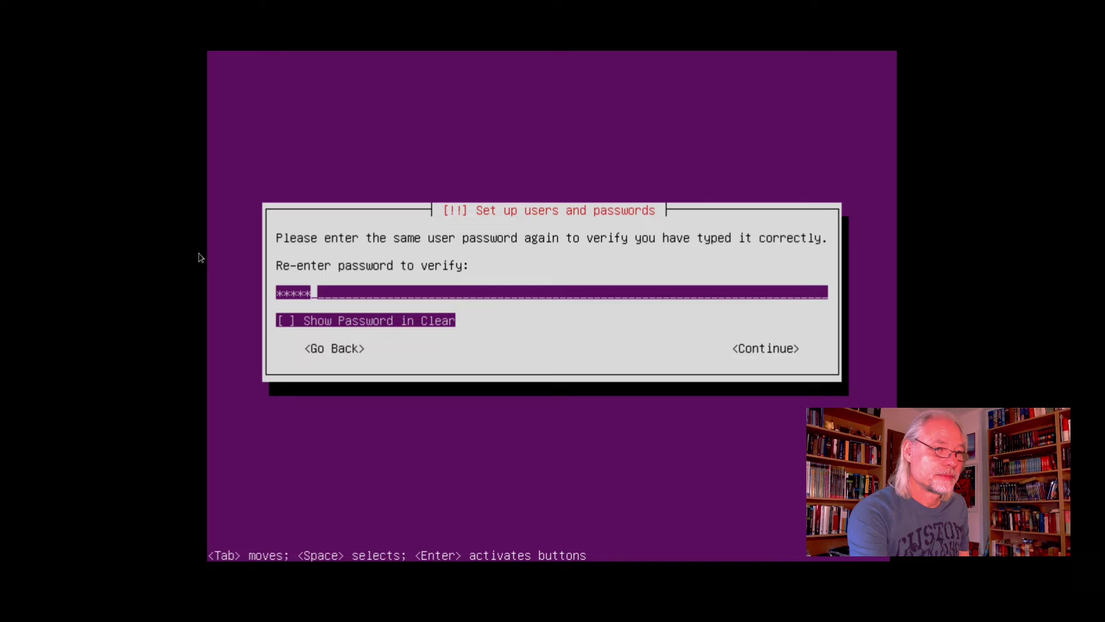
{"action": "key", "text": "Tab"}
{"action": "key", "text": "Tab"}
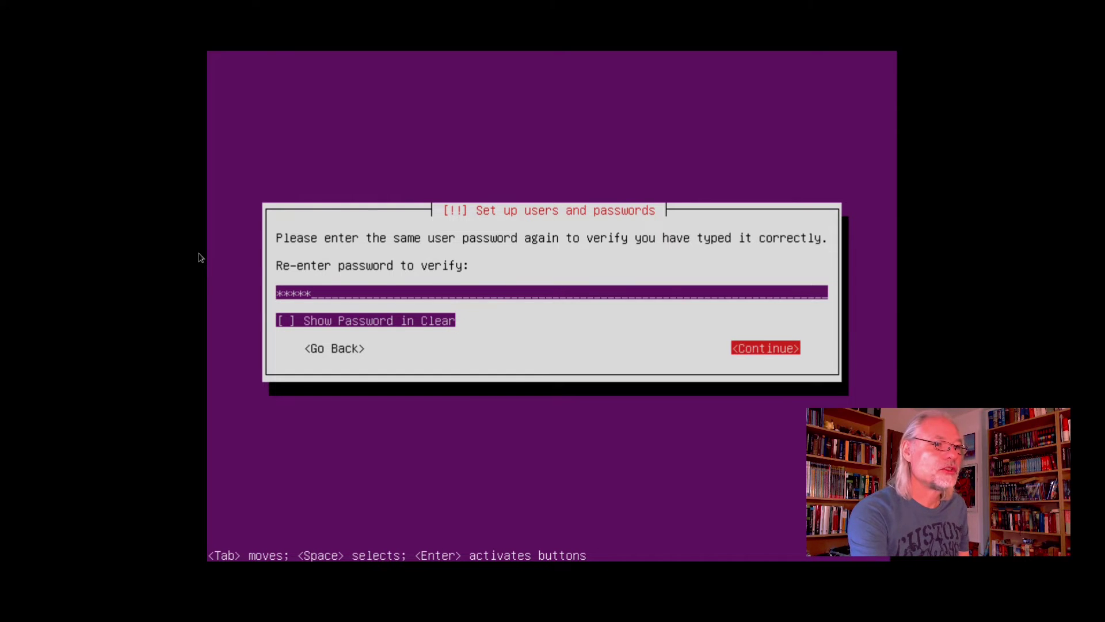
{"action": "key", "text": "Return"}
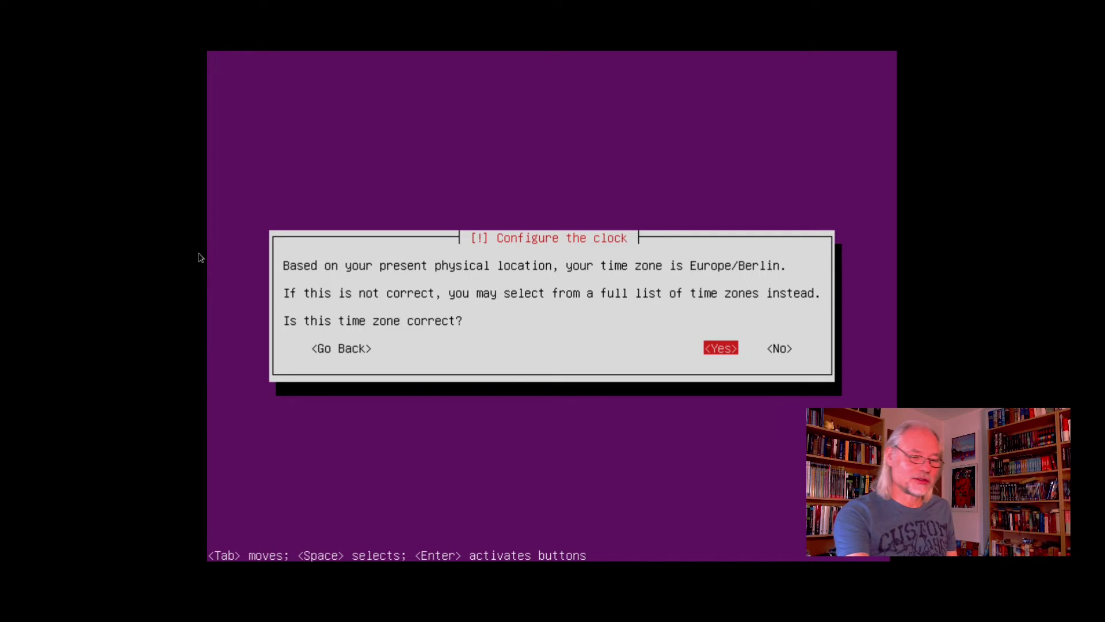
Confirm Europe/Berlin as the system time zone.
{"action": "key", "text": "Return"}
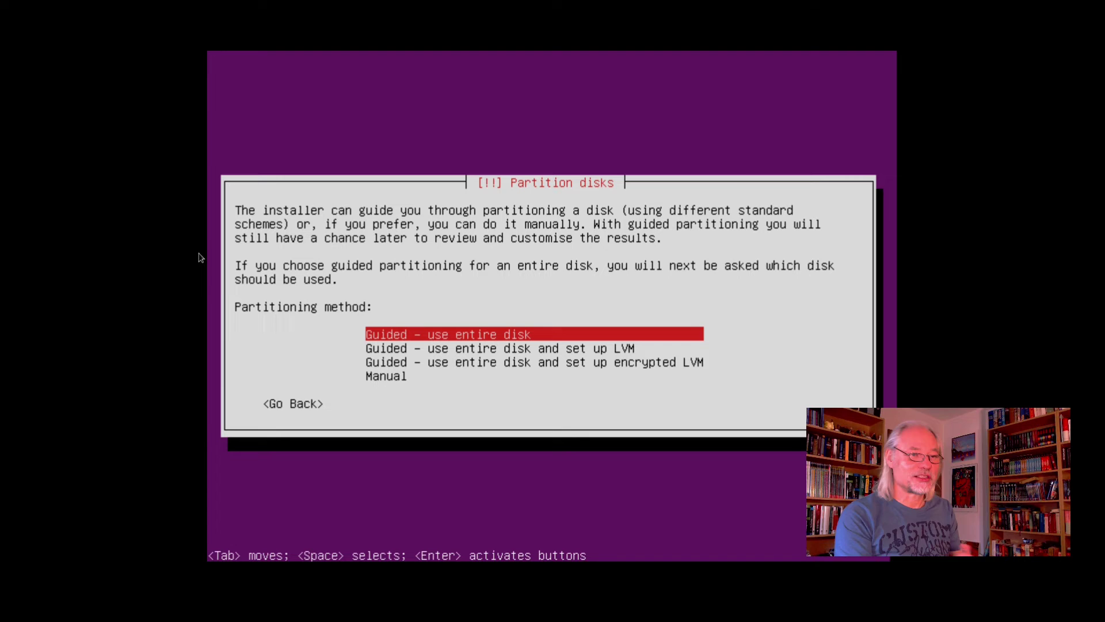
Use guided partitioning on the whole 14.5 GB VBOX hard disk and write the changes to disk.
{"action": "key", "text": "Return"}
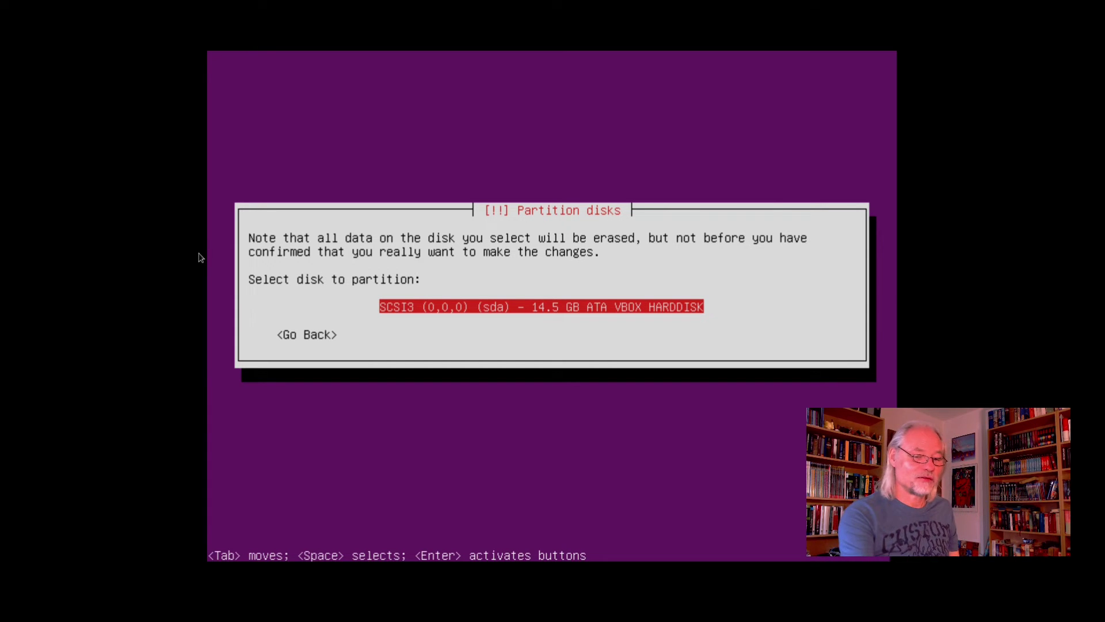
{"action": "key", "text": "Return"}
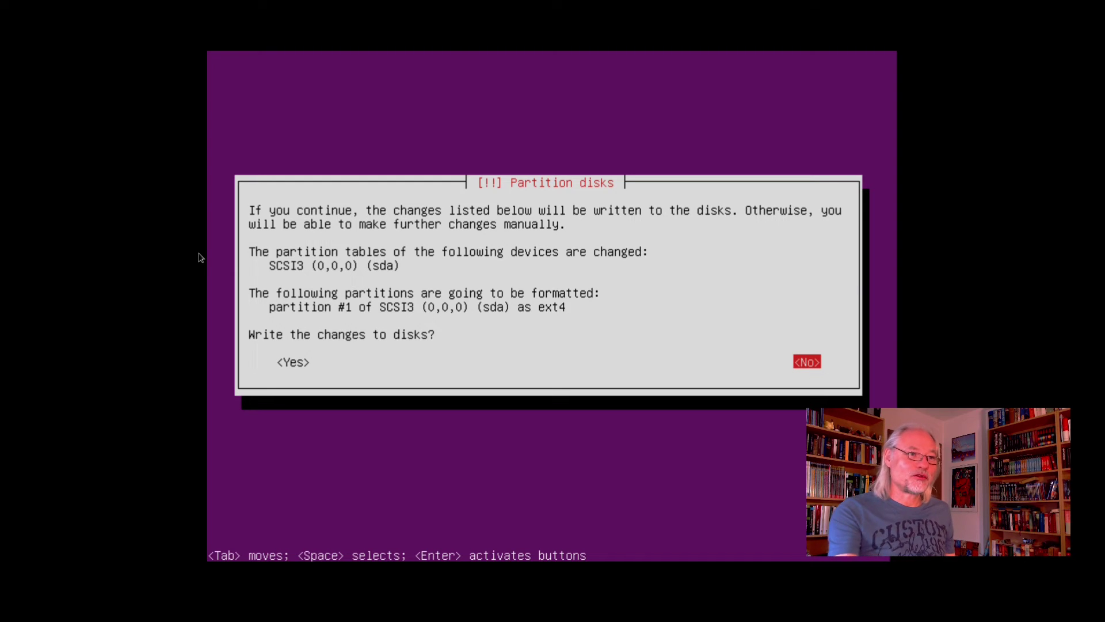
{"action": "key", "text": "Tab"}
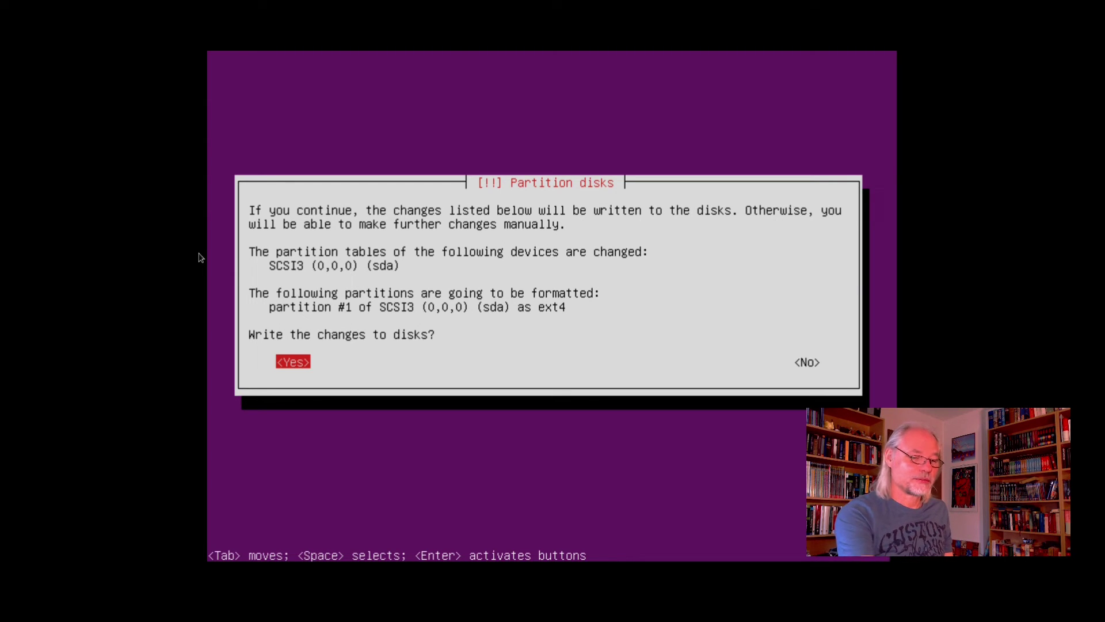
{"action": "key", "text": "Return"}
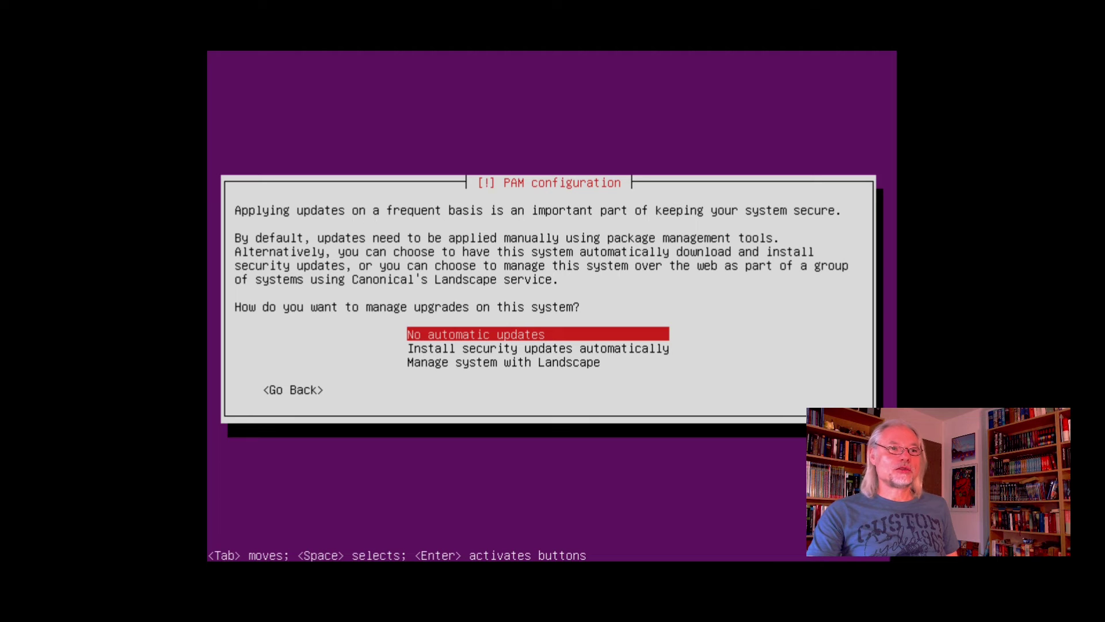
Select 'No automatic updates' for managing upgrades.
{"action": "key", "text": "Return"}
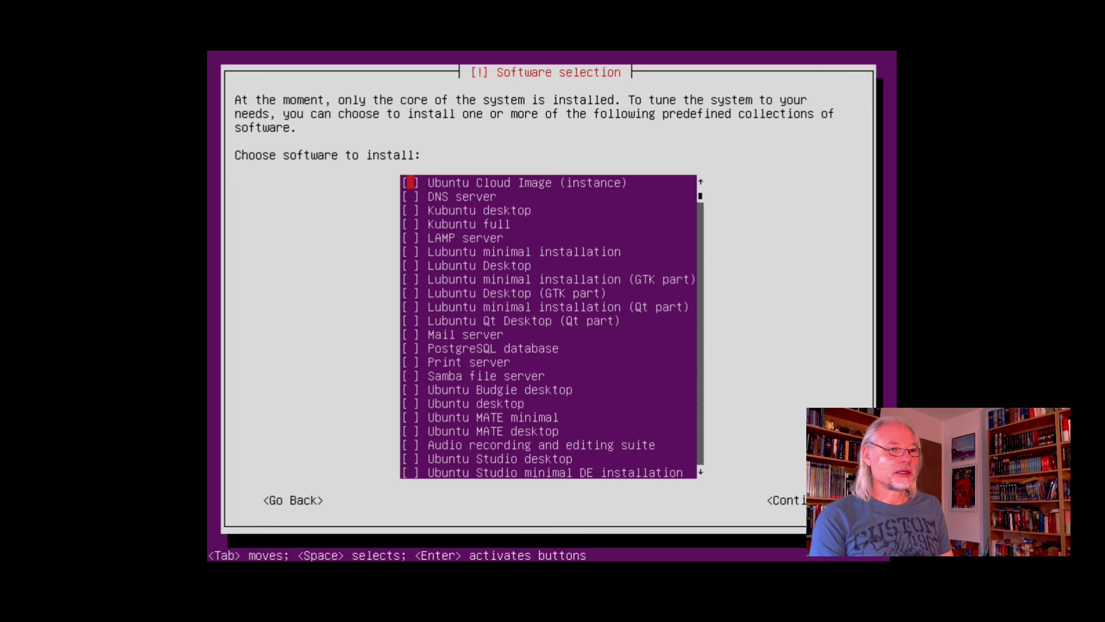
Go through the software collections list, between OpenSSH server and Basic Ubuntu server.
{"action": "key", "text": "End"}
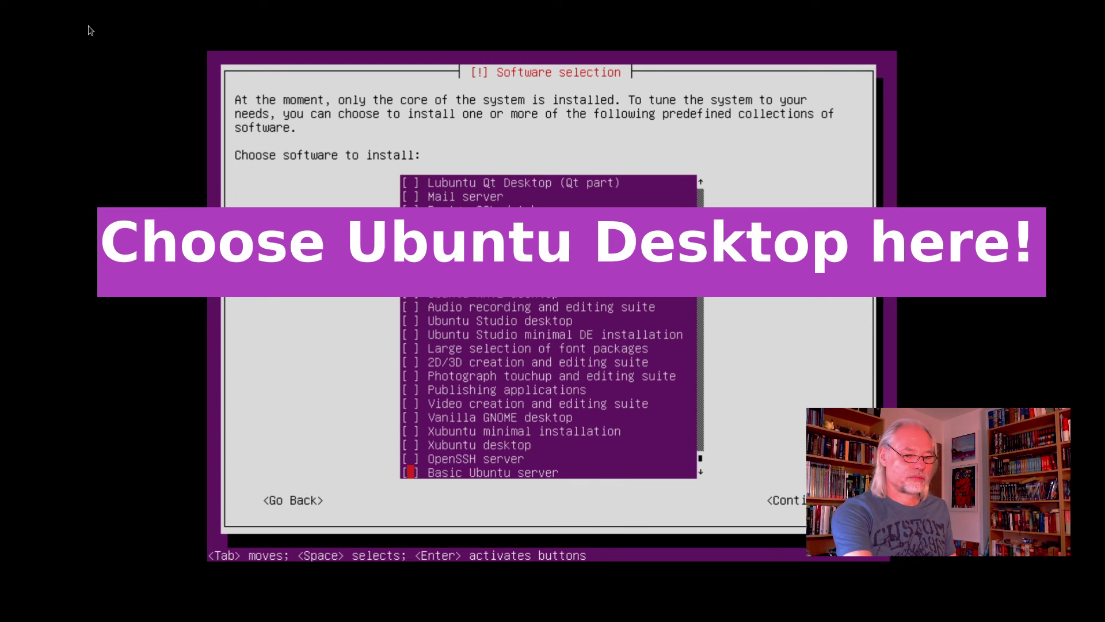
{"action": "key", "text": "Up"}
{"action": "key", "text": "Down"}
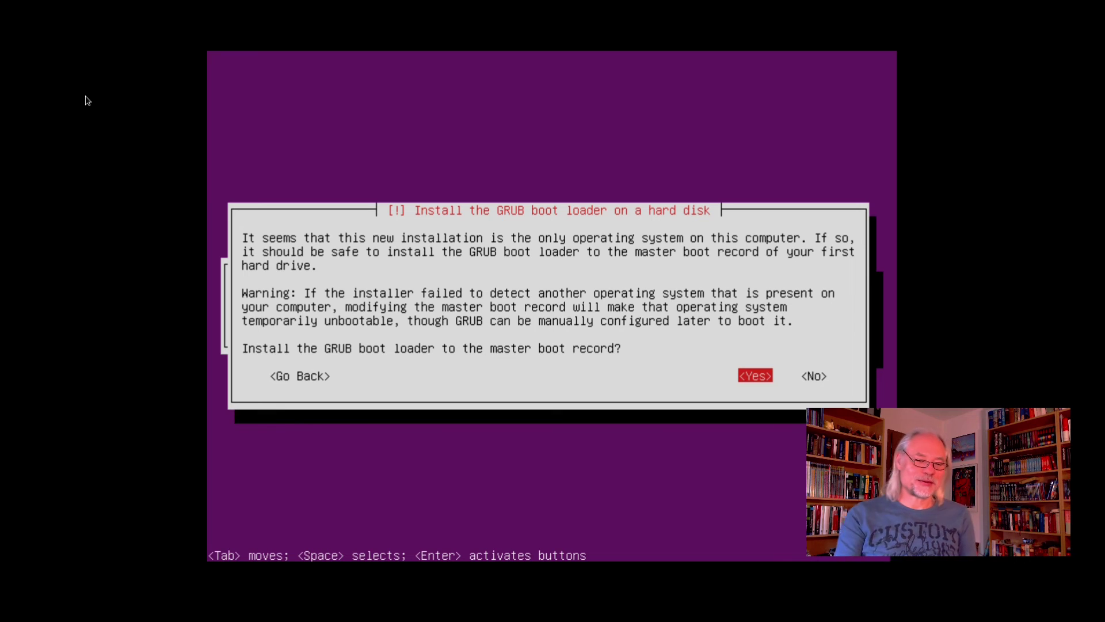
Install the GRUB boot loader to the master boot record.
{"action": "key", "text": "Return"}
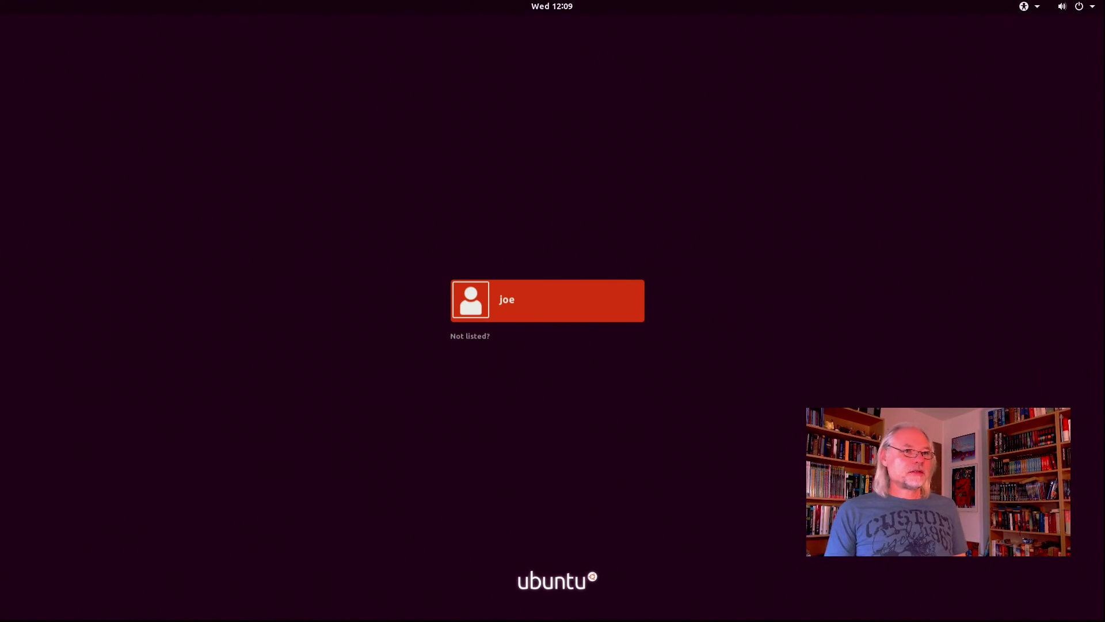
Select the new user account on the login screen and sign in with its password.
{"action": "left_click", "coordinate": [493, 311]}
{"action": "type", "text": "•••"}
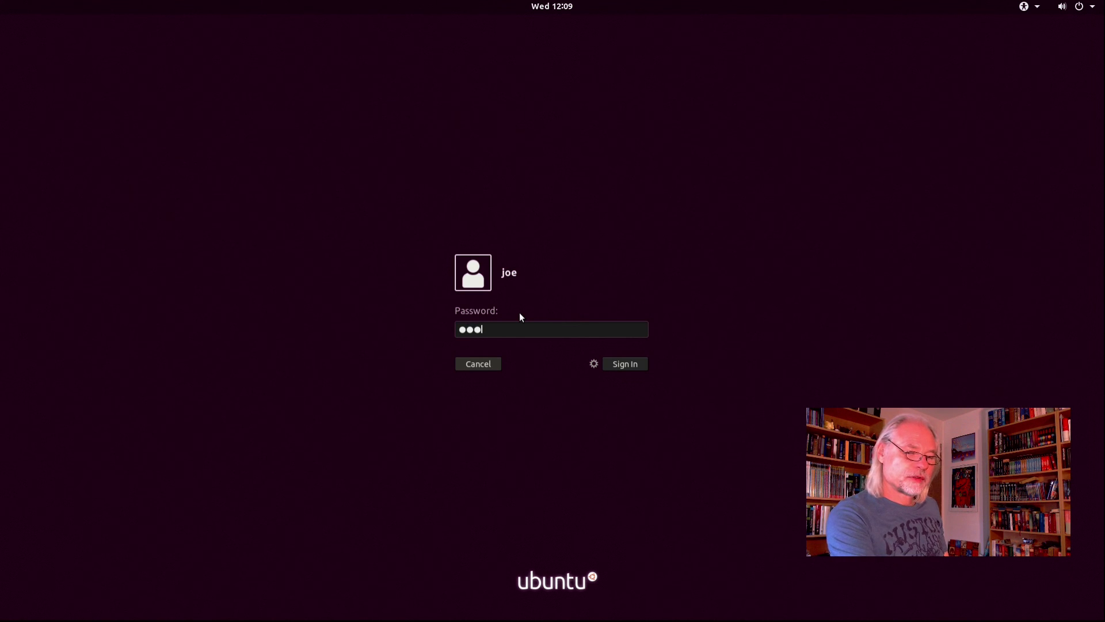
{"action": "key", "text": "Return"}
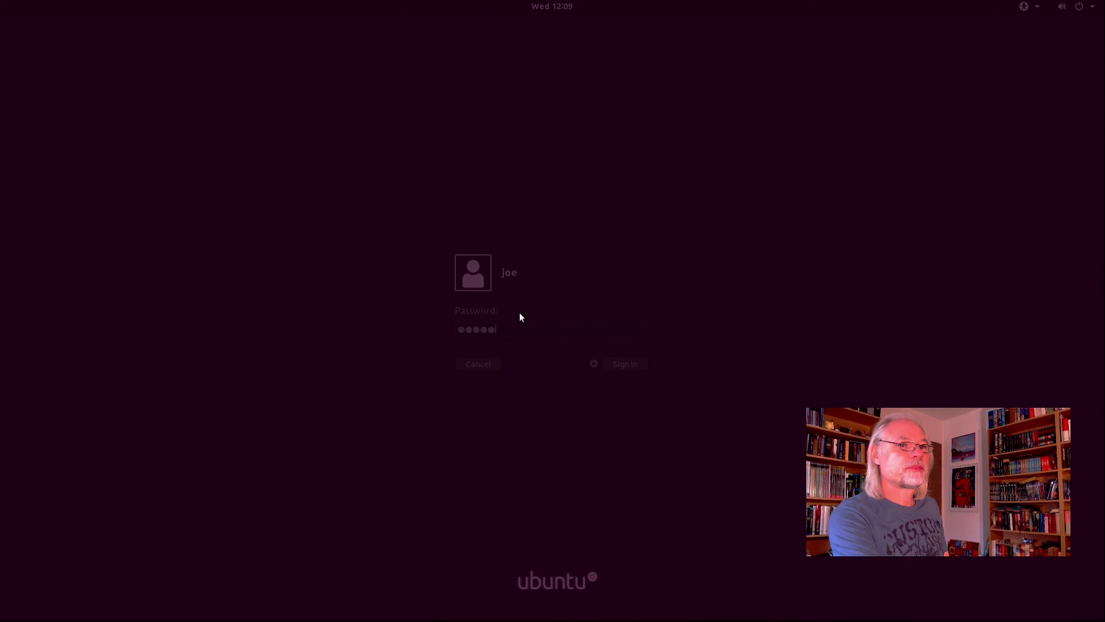